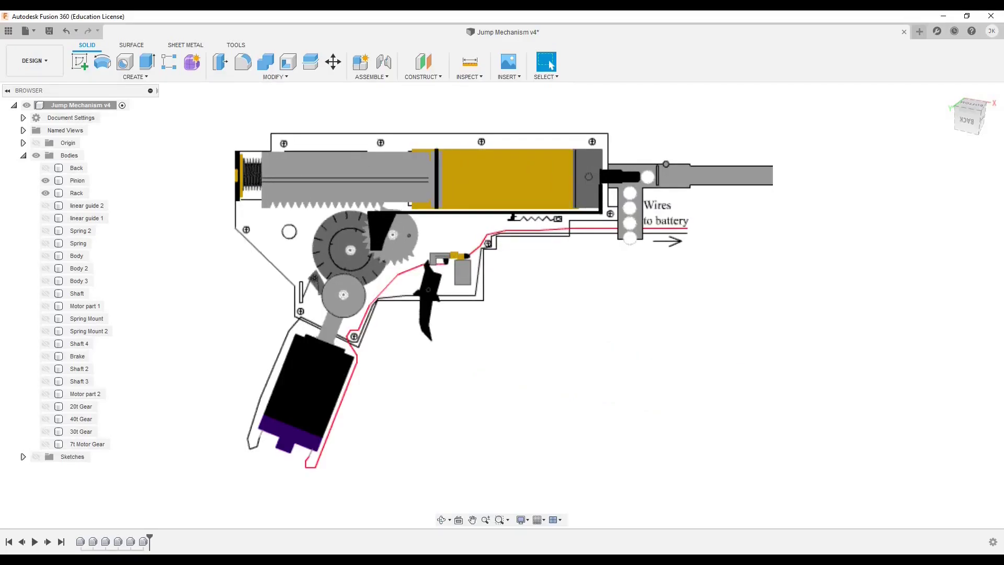
# - Examine the pinion's teeth and how they line up with the rack, from the back view and several angles
pyautogui.scroll(1, 598, 310)
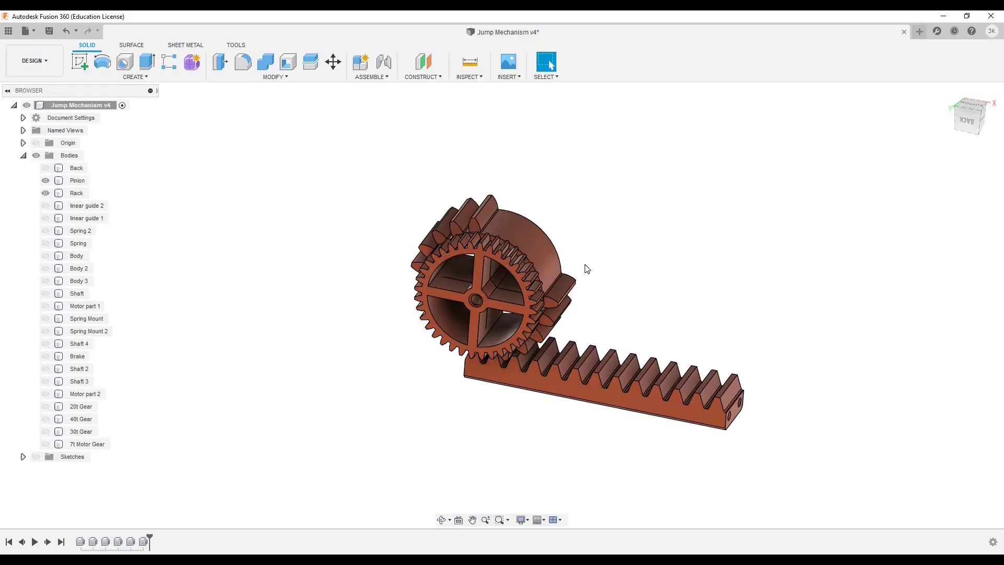
pyautogui.moveTo(506, 262); pyautogui.dragTo(443, 218)
pyautogui.click(76, 180)
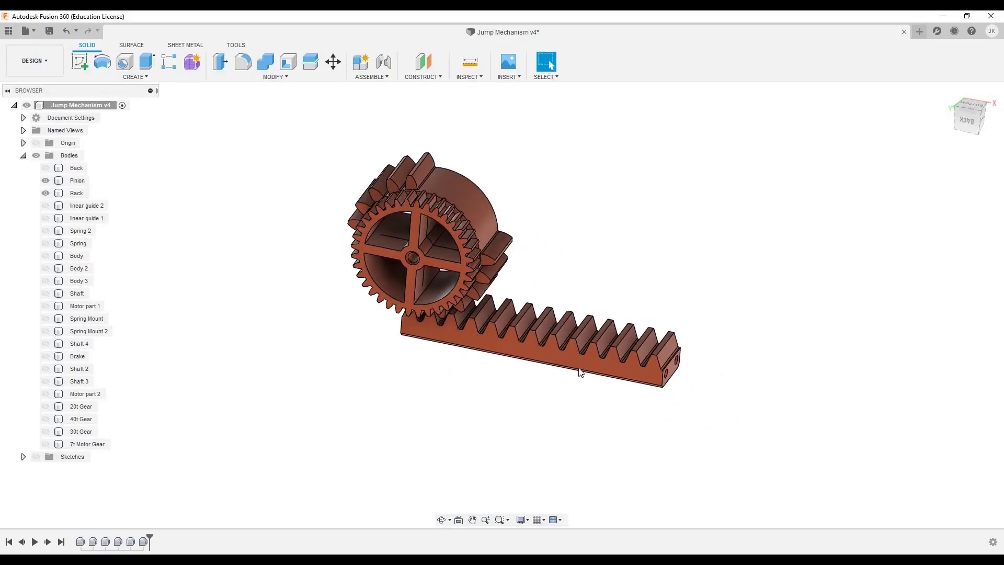
pyautogui.moveTo(825, 192); pyautogui.dragTo(752, 170)
pyautogui.click(967, 120)
pyautogui.moveTo(500, 235); pyautogui.dragTo(581, 260)
pyautogui.scroll(3, 507, 241)
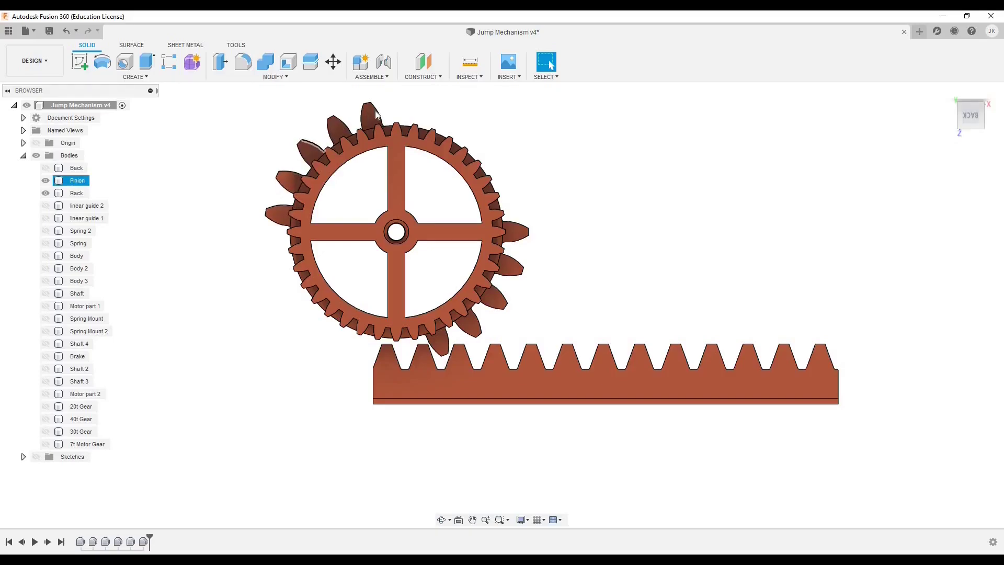
pyautogui.scroll(-1, 558, 169)
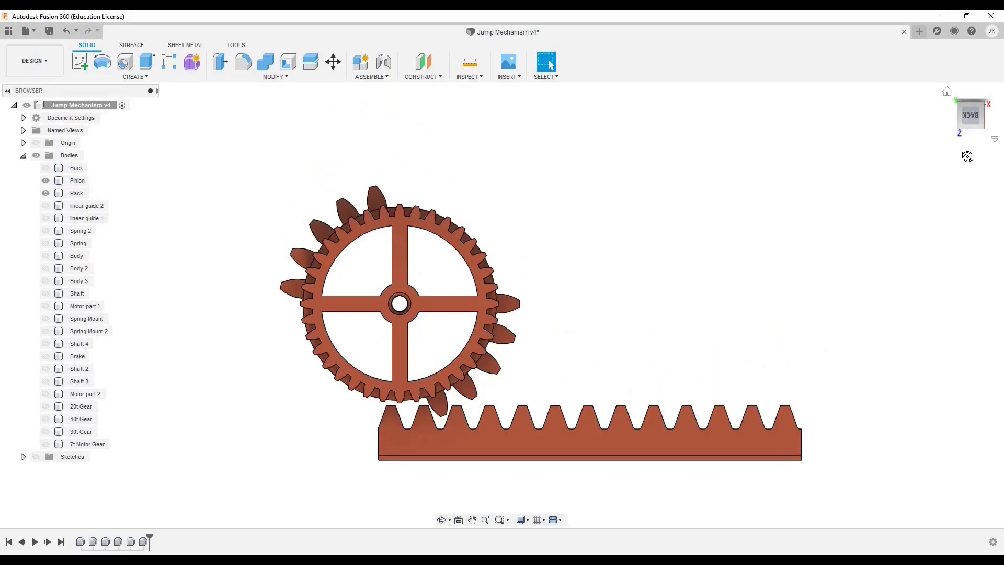
pyautogui.moveTo(986, 120); pyautogui.dragTo(976, 121)
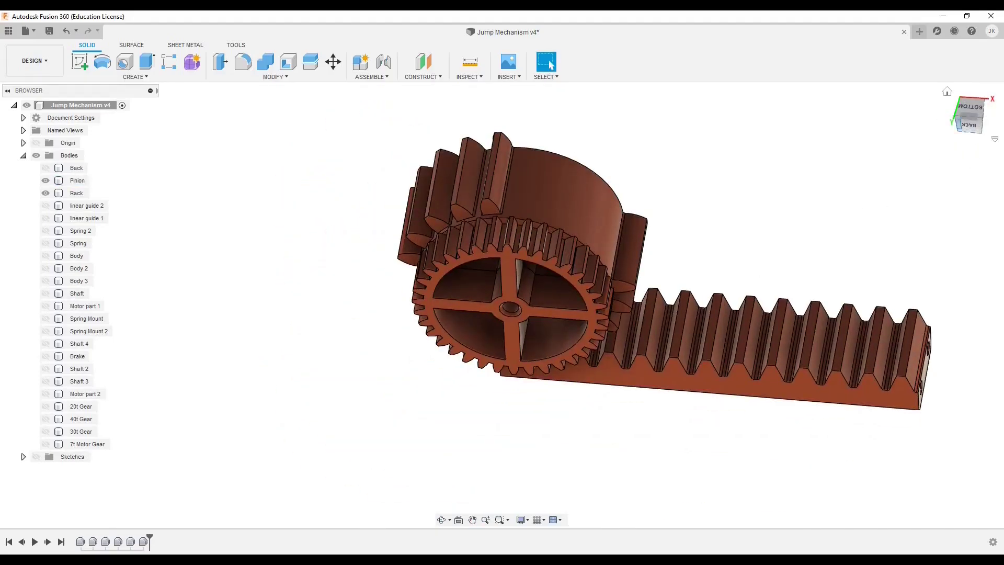
pyautogui.moveTo(785, 340); pyautogui.dragTo(785, 272)
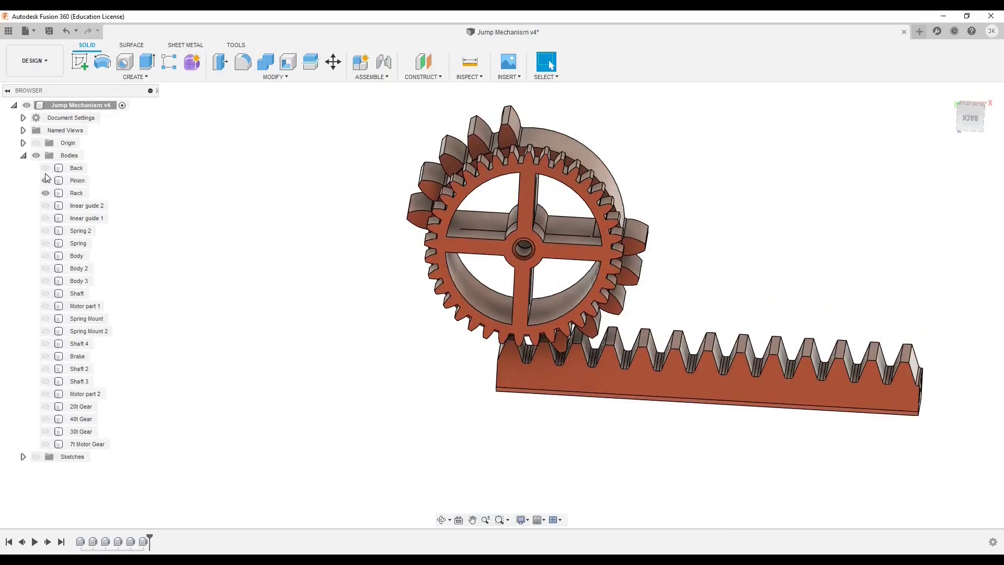
# - Make the Back body, linear guides 1 and 2, Spring and Spring 2 visible around the rack
pyautogui.click(46, 168)
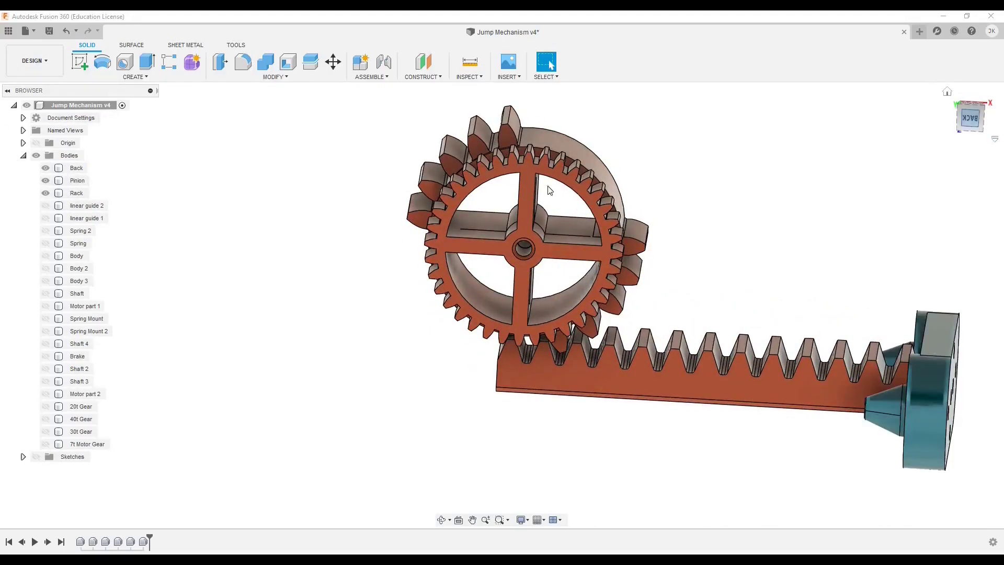
pyautogui.moveTo(549, 186); pyautogui.dragTo(597, 209)
pyautogui.click(46, 205)
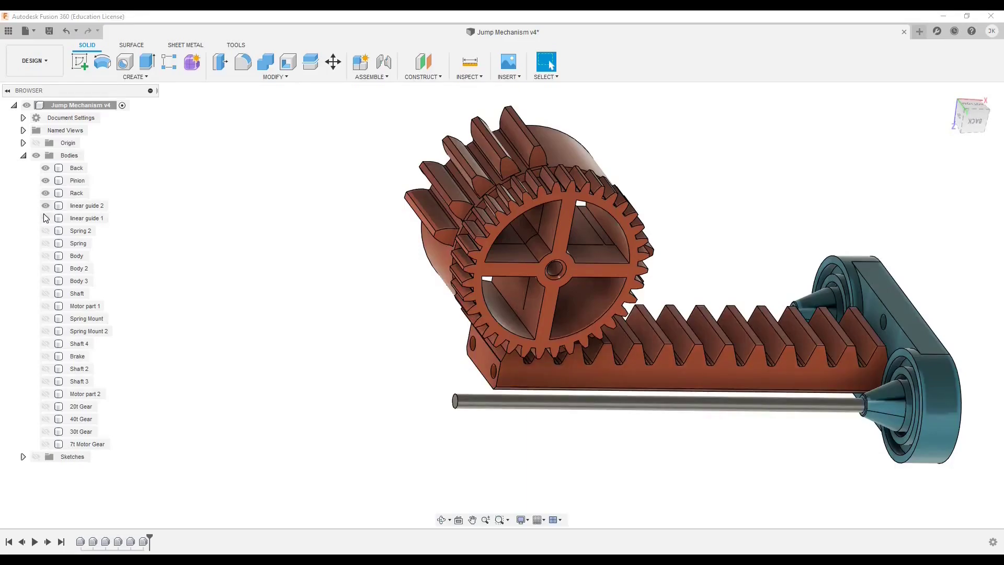
pyautogui.click(46, 218)
pyautogui.click(45, 230)
pyautogui.click(45, 243)
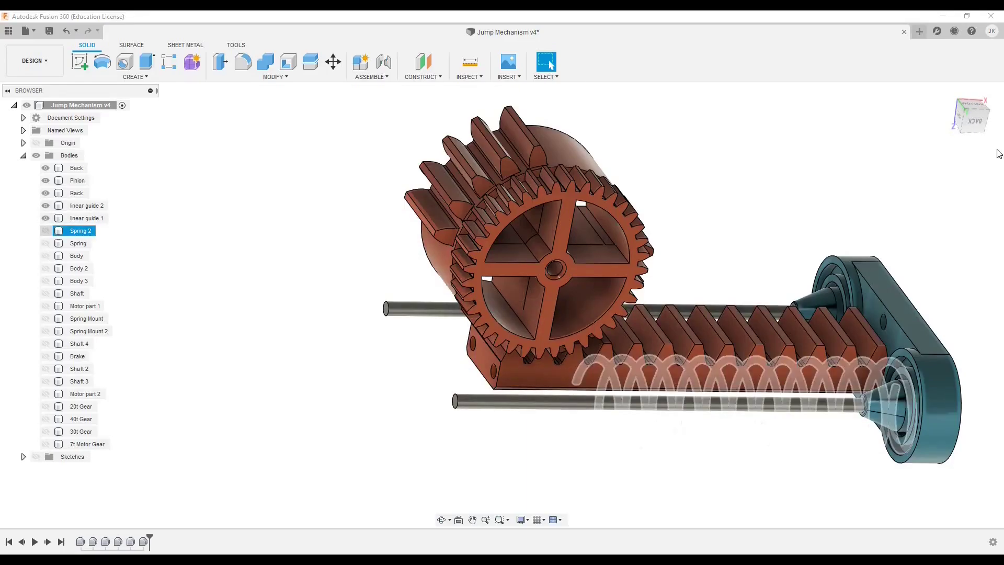
# - Show the Body bracket that supports the pinion and Shaft 4 running through it
pyautogui.click(972, 127)
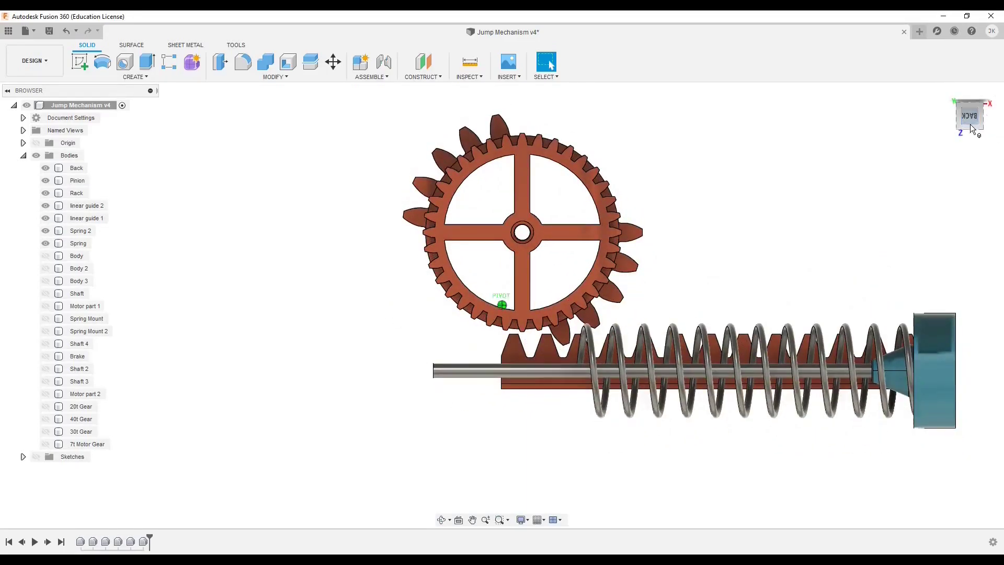
pyautogui.moveTo(555, 193); pyautogui.dragTo(611, 226)
pyautogui.click(974, 118)
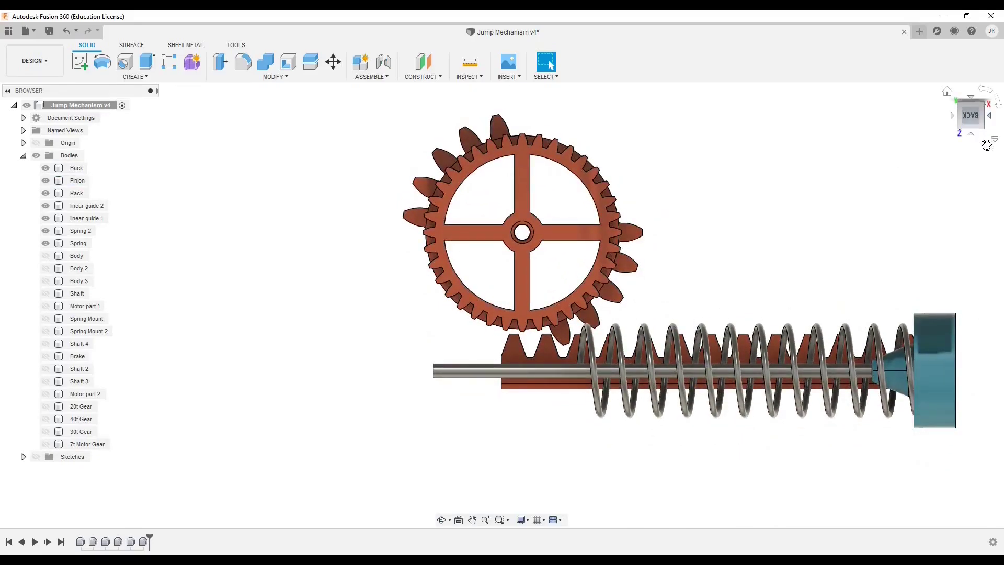
pyautogui.moveTo(990, 233)
pyautogui.mouseDown()
pyautogui.moveTo(813, 278)
pyautogui.moveTo(905, 248)
pyautogui.mouseUp()
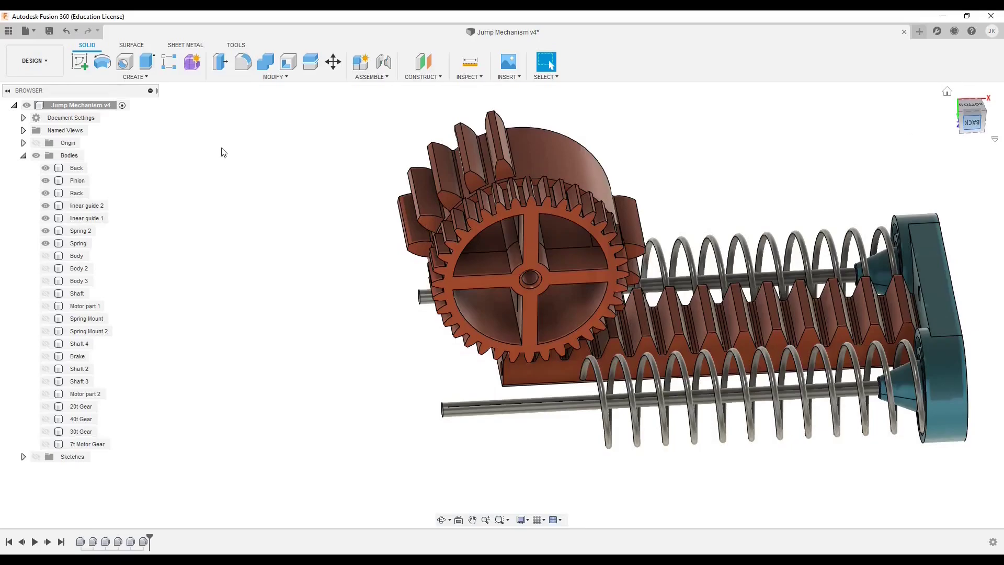
pyautogui.click(972, 123)
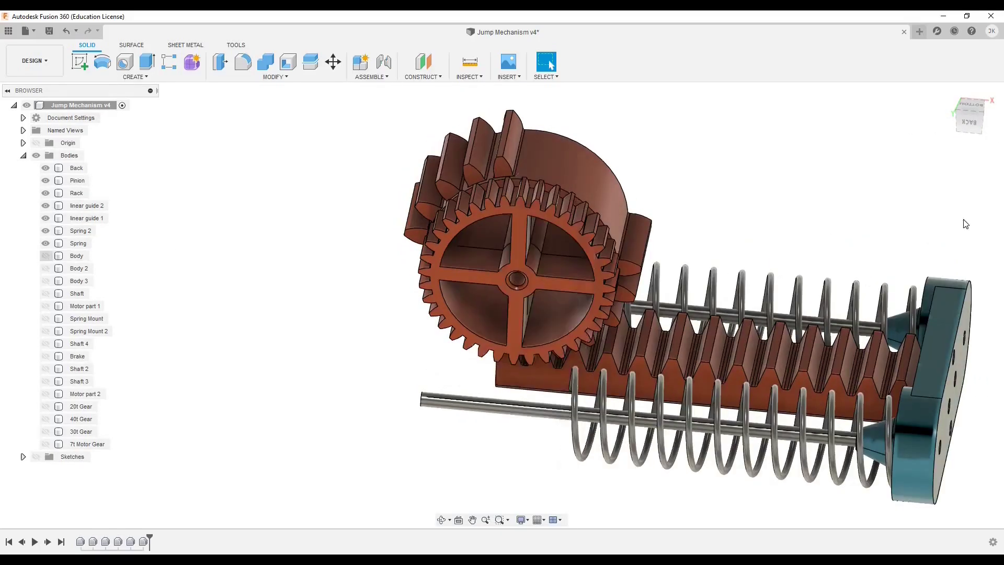
pyautogui.press('v')
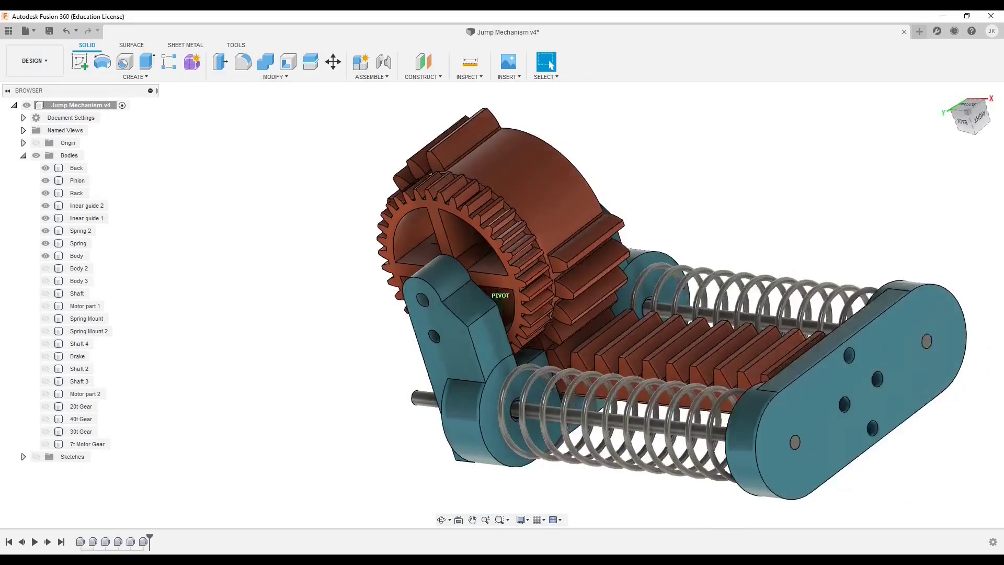
pyautogui.click(969, 121)
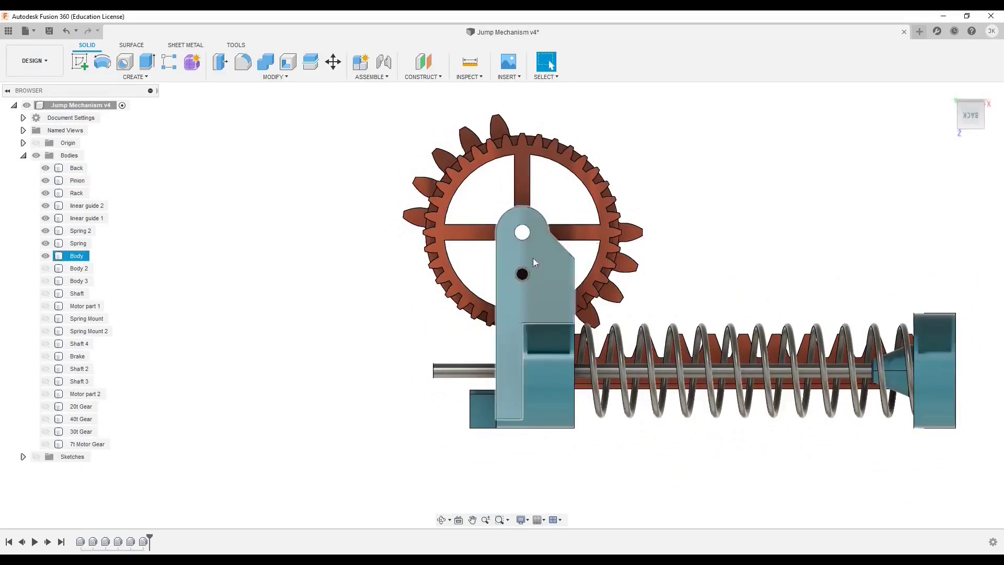
pyautogui.moveTo(507, 291); pyautogui.dragTo(552, 283)
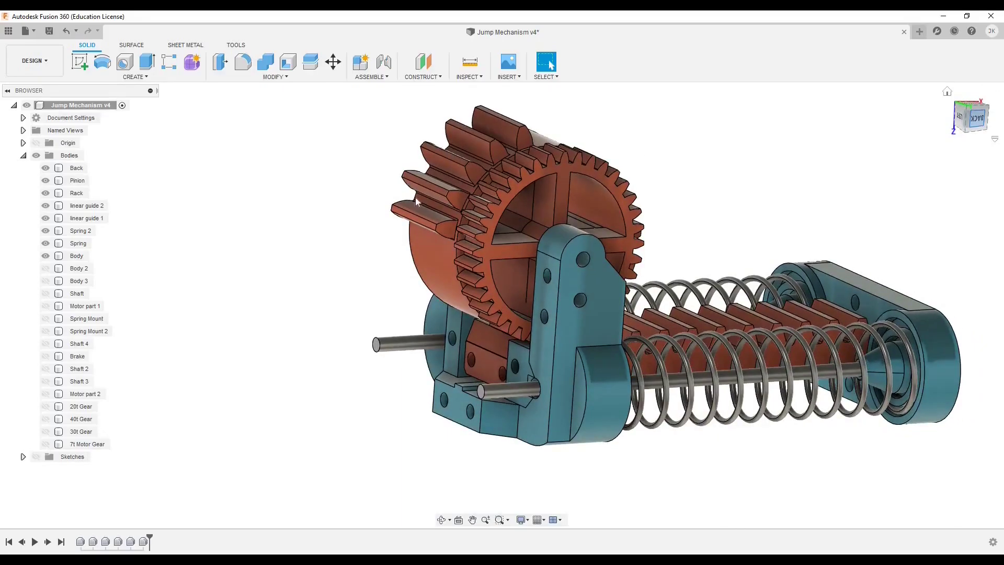
pyautogui.click(46, 344)
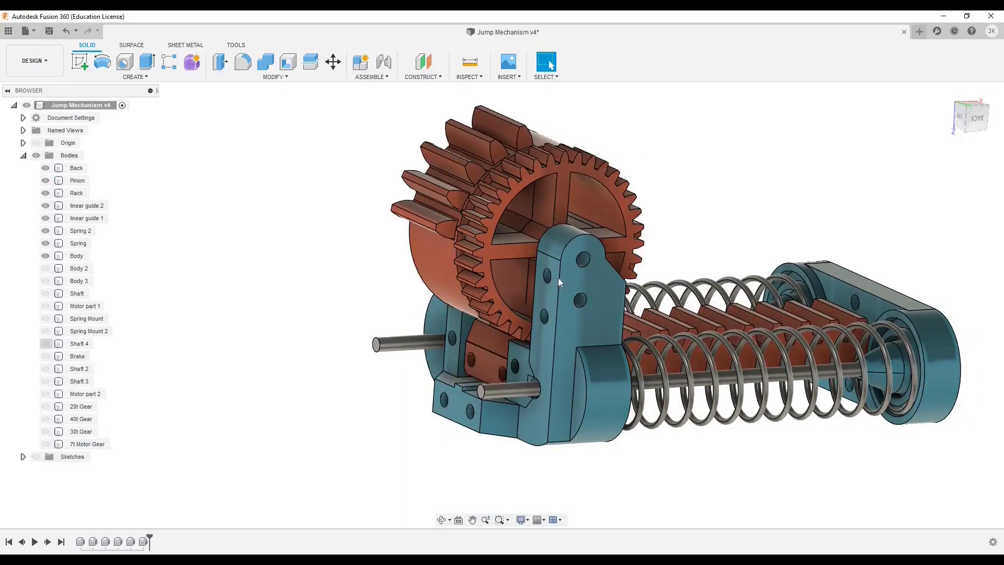
# - Make the Body 2 and Body 3 supports visible in the assembly
pyautogui.click(979, 121)
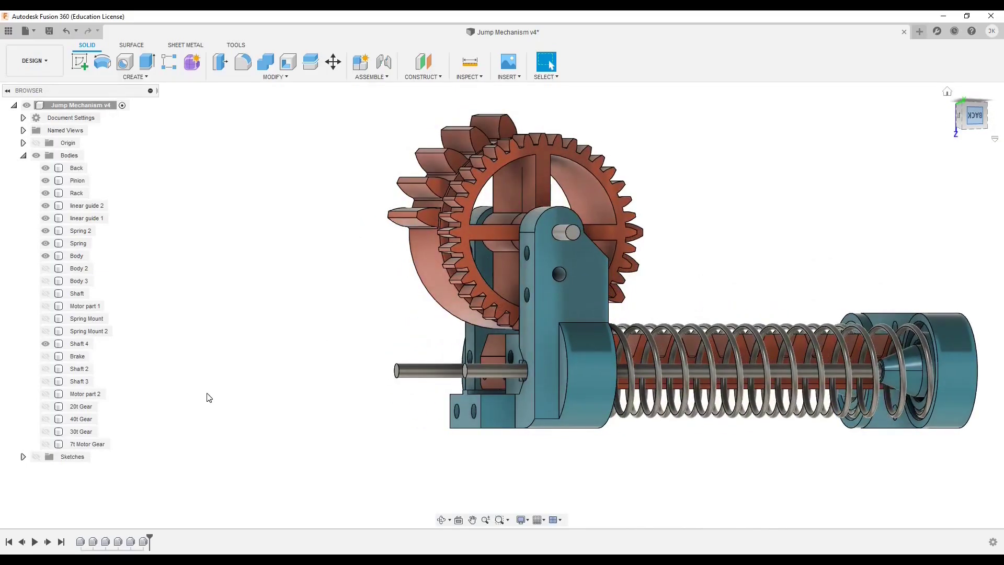
pyautogui.click(979, 116)
pyautogui.click(948, 92)
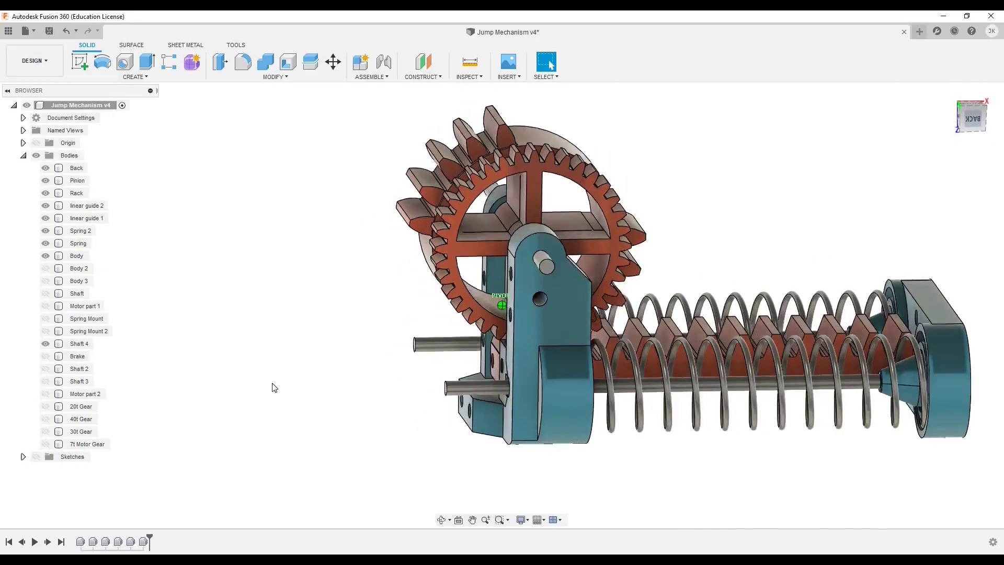
pyautogui.click(45, 269)
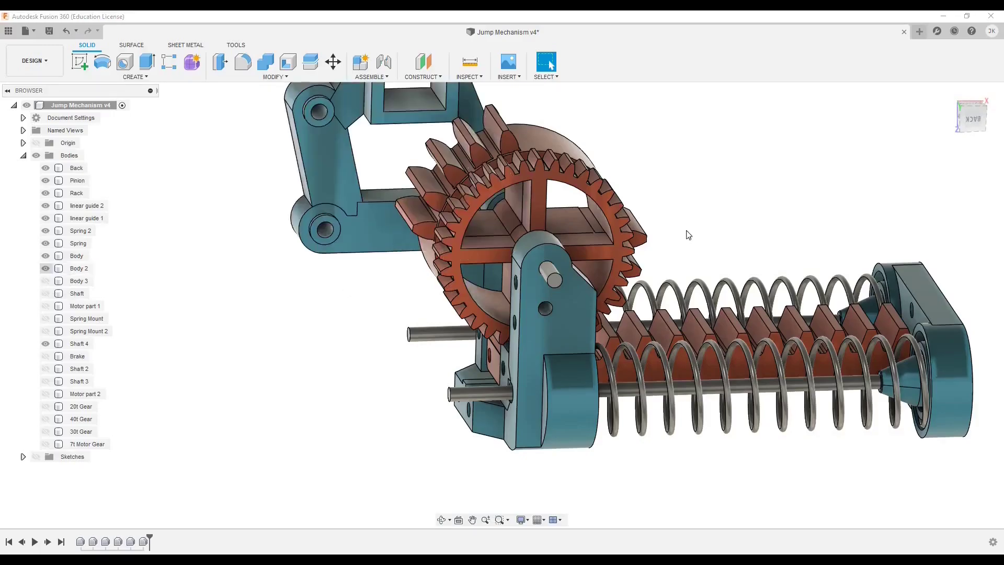
pyautogui.click(45, 281)
# - Show the 20t, 40t and 30t gears and the 7t Motor Gear of the gear train
pyautogui.click(970, 120)
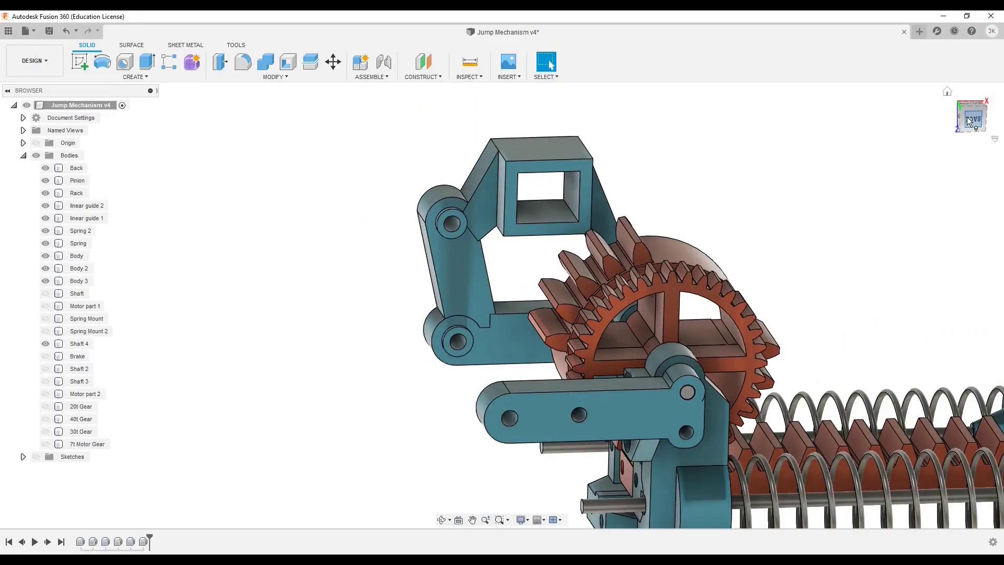
pyautogui.moveTo(969, 121)
pyautogui.mouseDown()
pyautogui.moveTo(1003, 120)
pyautogui.moveTo(964, 115)
pyautogui.moveTo(974, 156)
pyautogui.moveTo(973, 125)
pyautogui.moveTo(951, 124)
pyautogui.mouseUp()
pyautogui.click(46, 406)
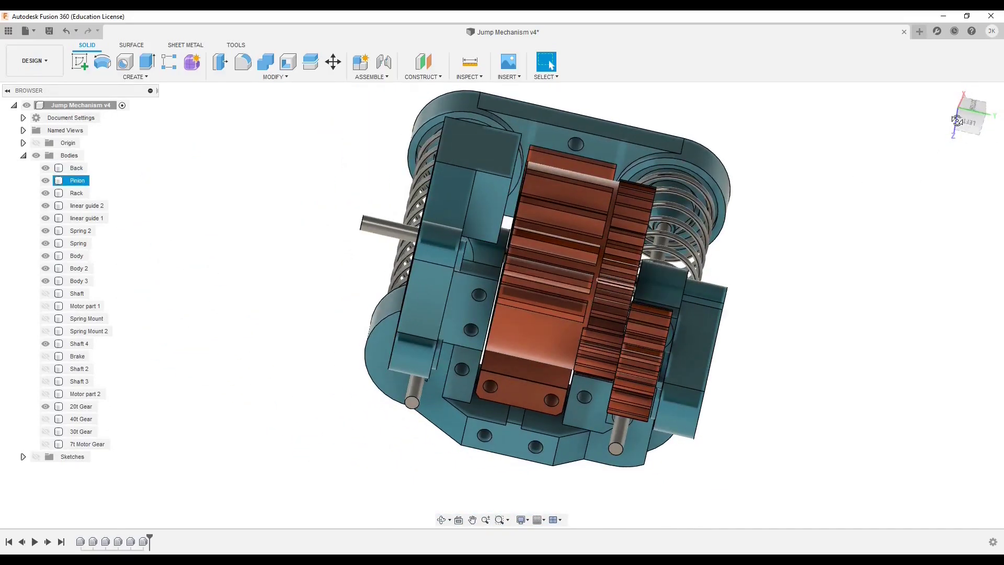
pyautogui.click(45, 419)
pyautogui.press('v')
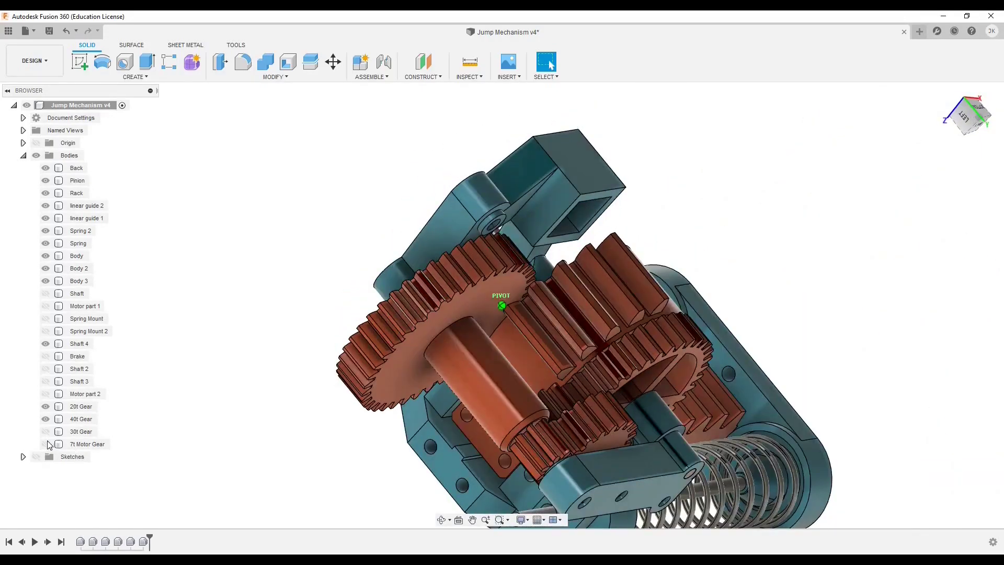
pyautogui.click(45, 431)
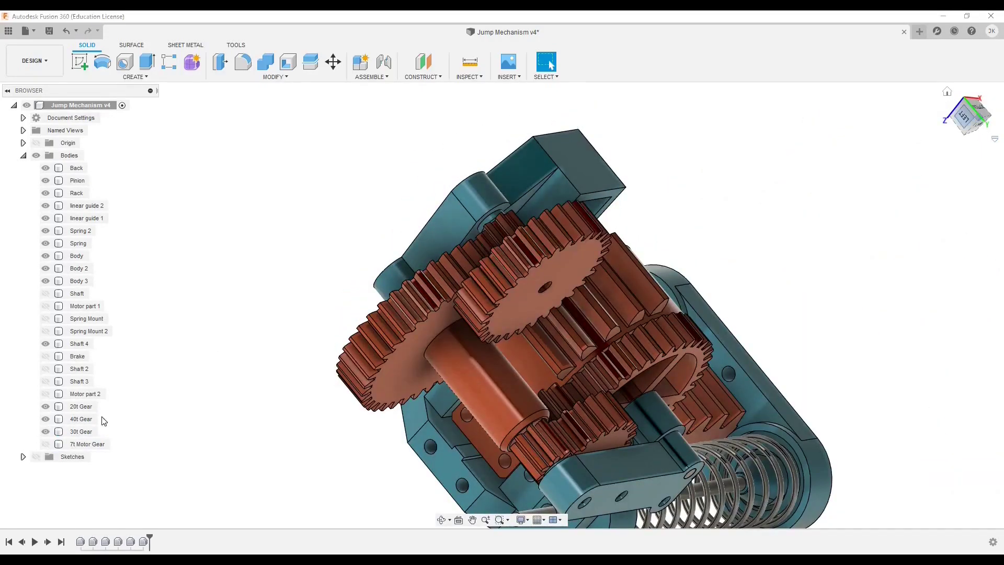
pyautogui.click(46, 444)
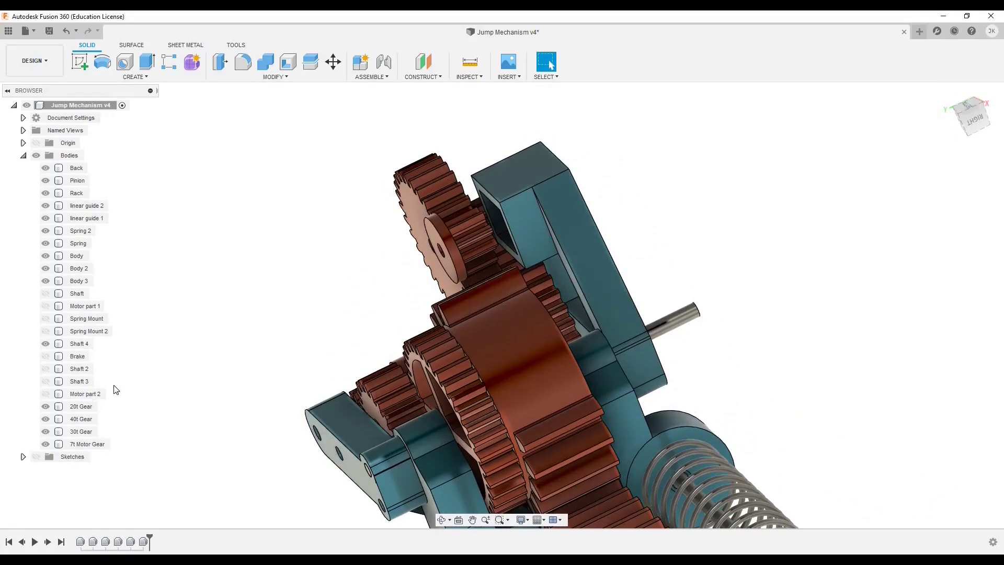
# - Make Motor part 2 and Motor part 1 visible in the motor housing
pyautogui.click(45, 394)
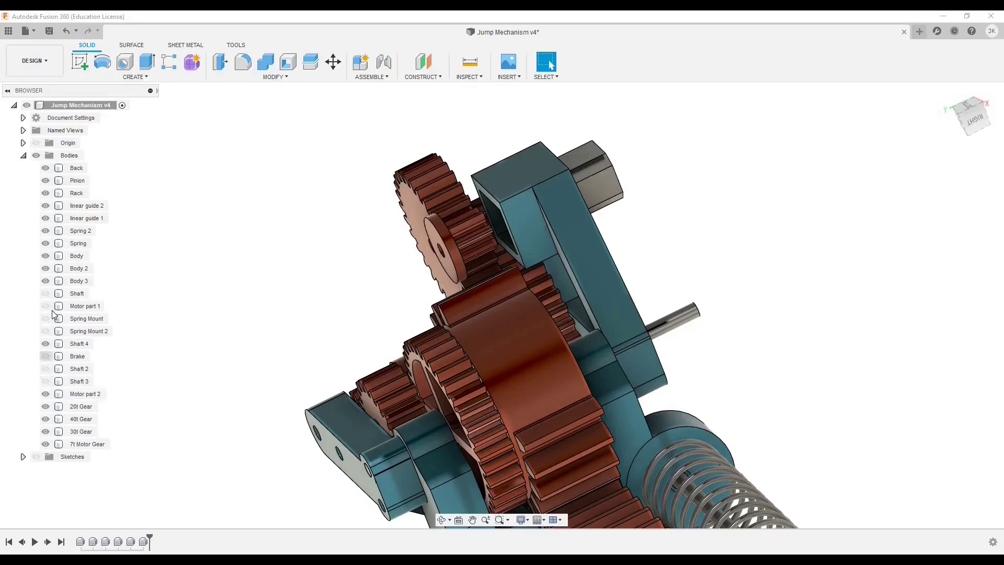
pyautogui.click(79, 331)
pyautogui.click(45, 306)
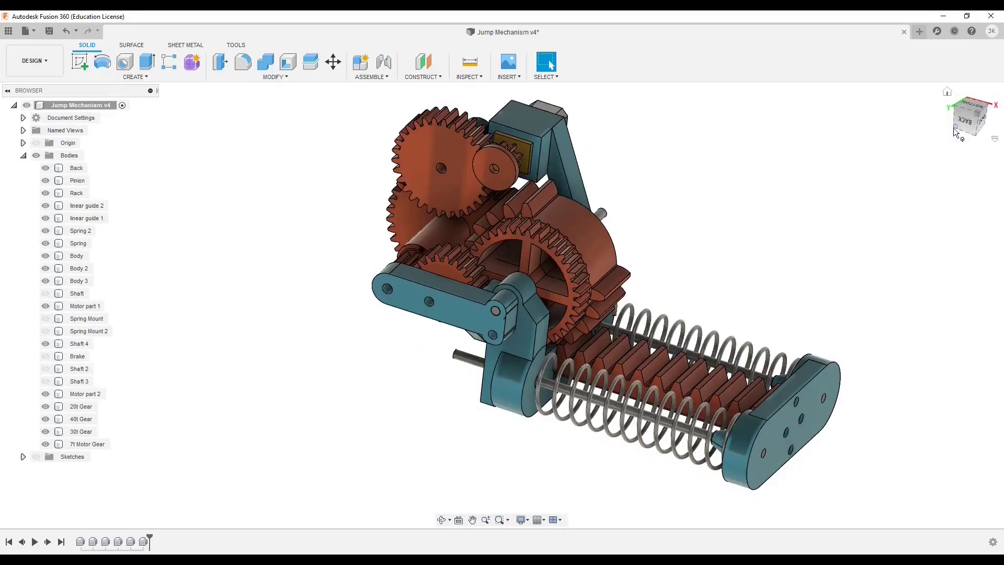
# - Show Shaft, Shaft 2 and Shaft 3, which carry the gears
pyautogui.scroll(-2, 601, 209)
pyautogui.scroll(4, 601, 209)
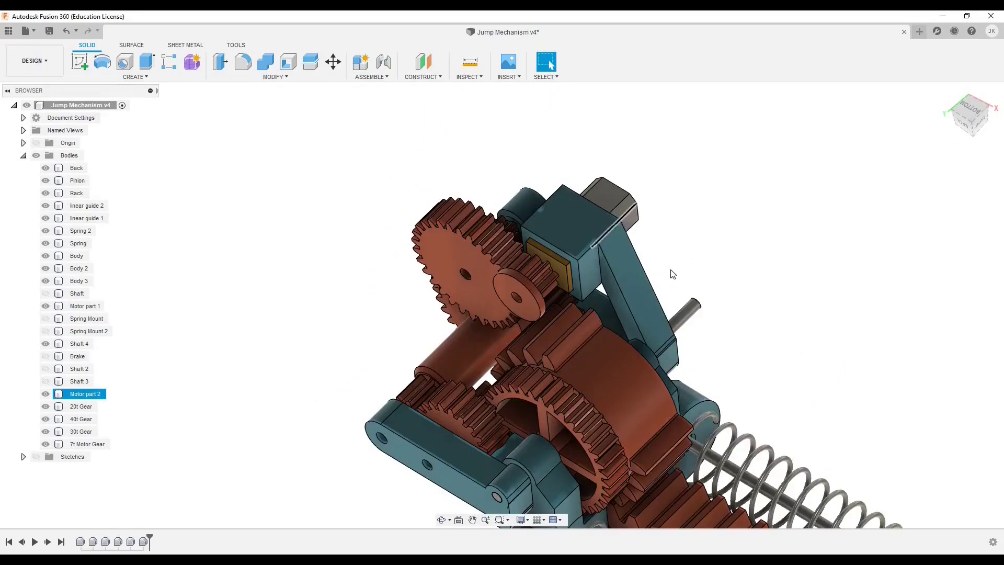
pyautogui.scroll(-2, 732, 261)
pyautogui.moveTo(971, 137); pyautogui.dragTo(954, 252)
pyautogui.click(966, 121)
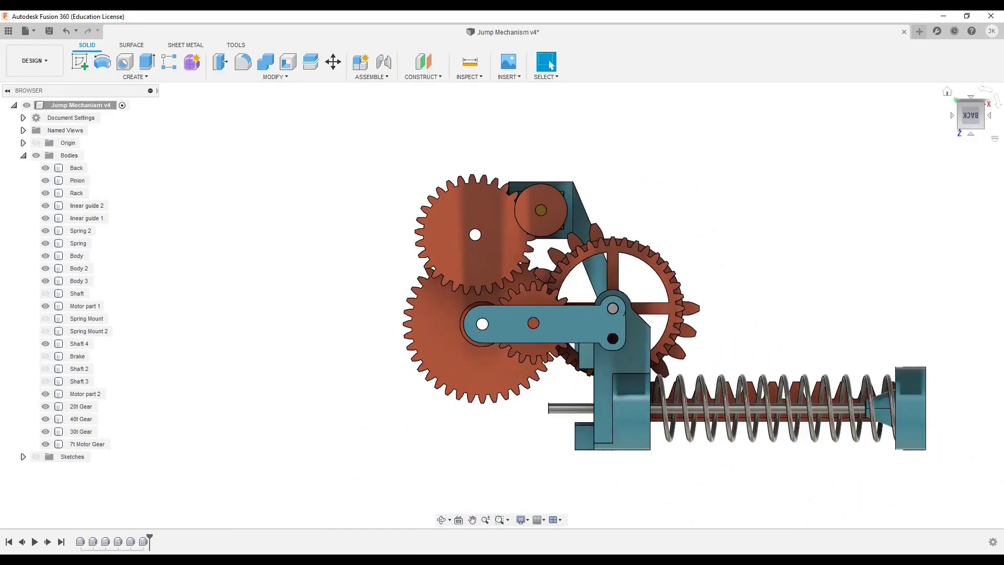
pyautogui.moveTo(972, 119)
pyautogui.mouseDown()
pyautogui.moveTo(971, 147)
pyautogui.moveTo(1003, 173)
pyautogui.moveTo(973, 131)
pyautogui.moveTo(990, 123)
pyautogui.moveTo(969, 127)
pyautogui.mouseUp()
pyautogui.click(969, 128)
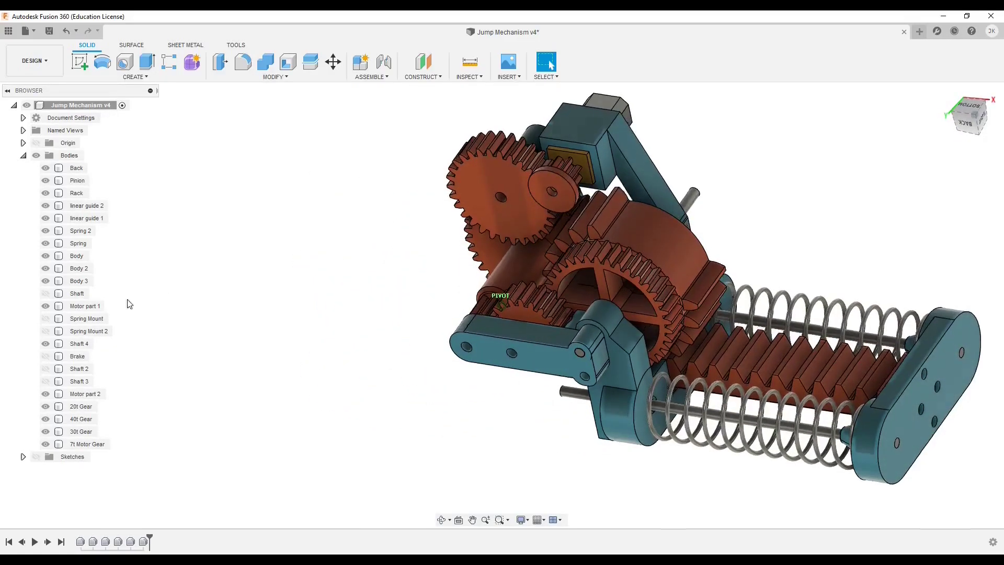
pyautogui.click(46, 369)
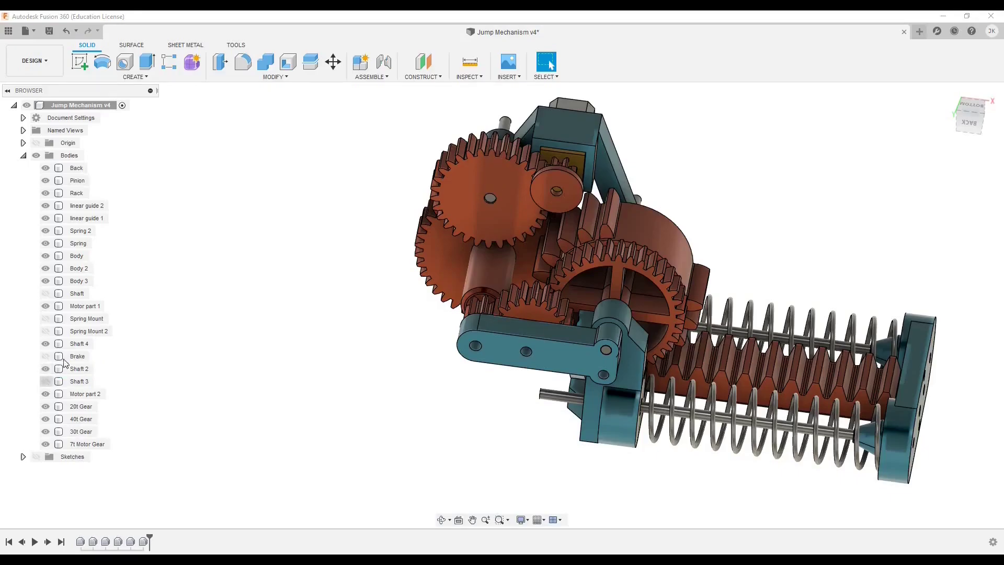
pyautogui.click(46, 294)
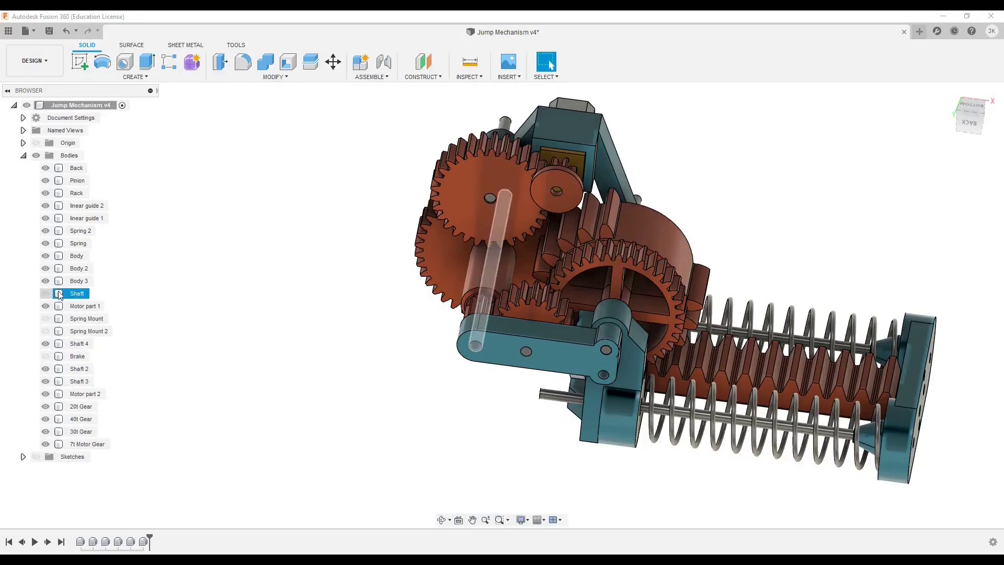
# - Make Spring Mount, Spring Mount 2 and the Brake body visible
pyautogui.moveTo(971, 113); pyautogui.dragTo(970, 119)
pyautogui.click(970, 115)
pyautogui.click(947, 92)
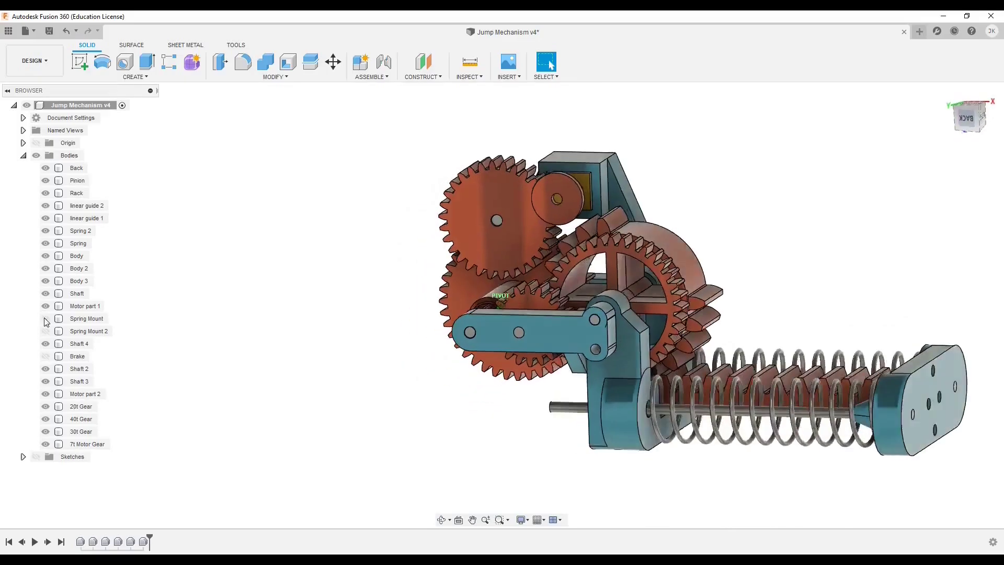
pyautogui.click(45, 319)
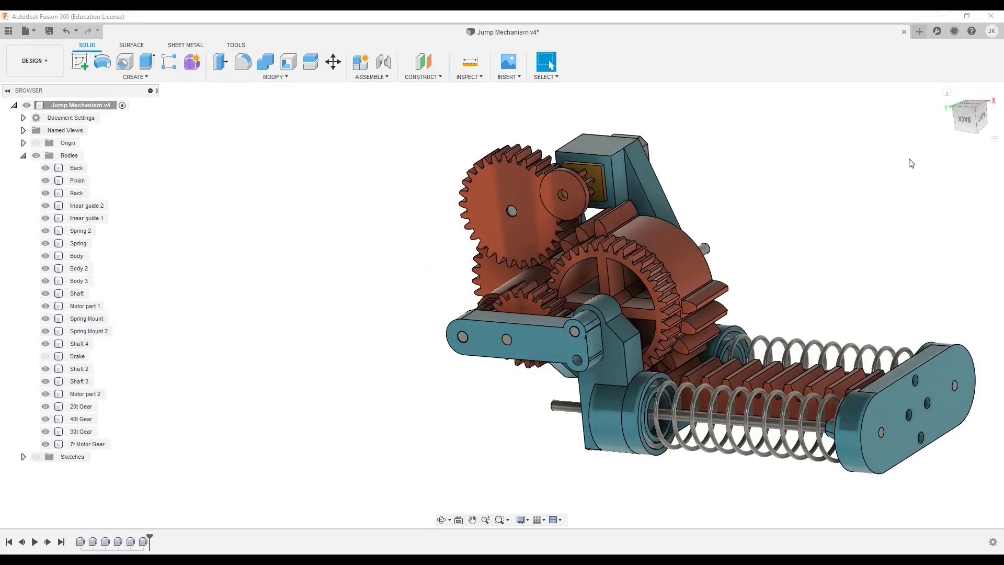
pyautogui.click(964, 119)
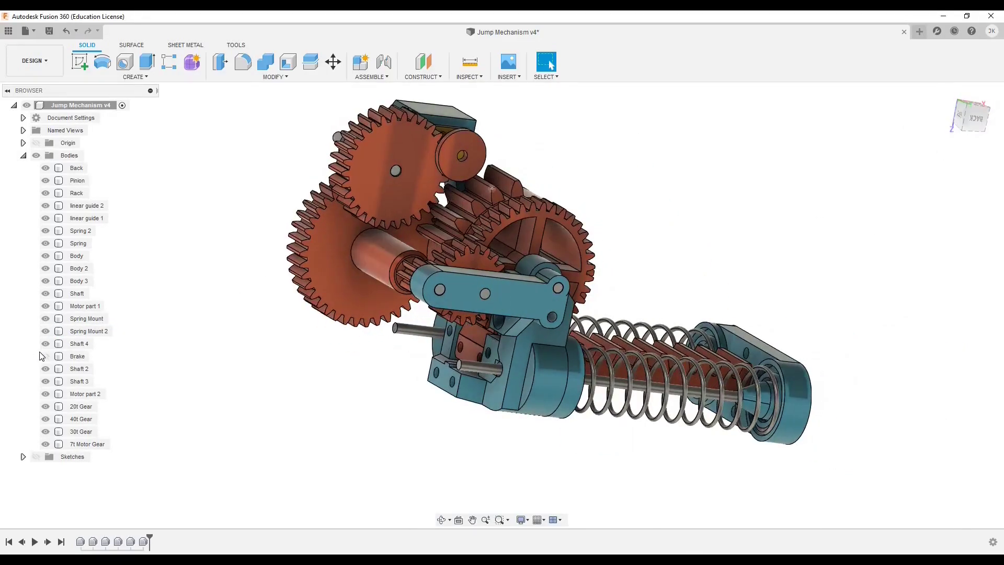
pyautogui.click(46, 356)
# - Examine the brake between the linear guides up close and the complete mechanism from several angles
pyautogui.scroll(2, 974, 126)
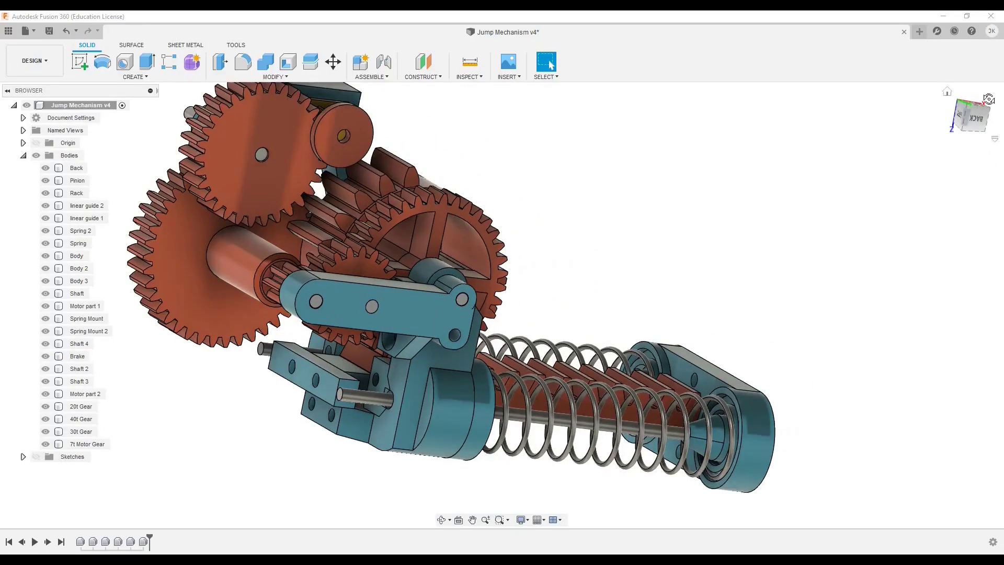
pyautogui.moveTo(969, 112)
pyautogui.mouseDown()
pyautogui.moveTo(828, 208)
pyautogui.moveTo(540, 348)
pyautogui.moveTo(641, 303)
pyautogui.mouseUp()
pyautogui.scroll(2, 636, 303)
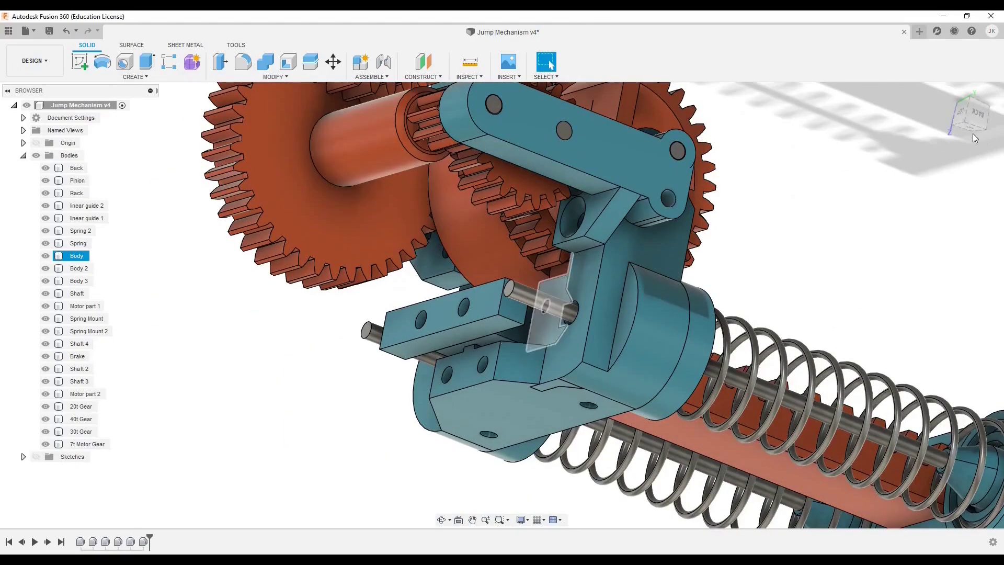
pyautogui.scroll(-2, 863, 304)
pyautogui.scroll(-1, 872, 296)
pyautogui.moveTo(963, 118); pyautogui.dragTo(466, 262)
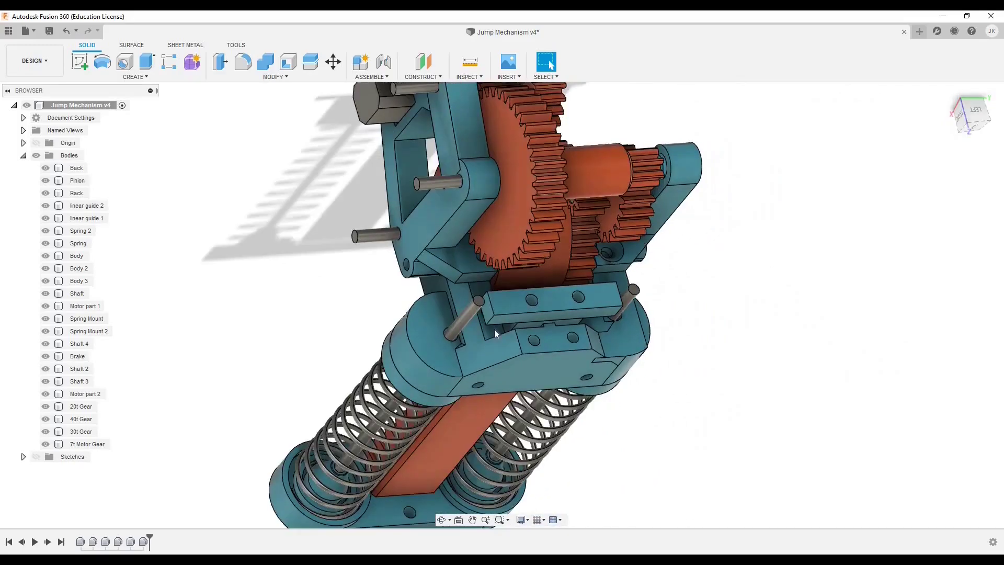
pyautogui.scroll(2, 468, 262)
pyautogui.scroll(-3, 617, 293)
pyautogui.moveTo(976, 114)
pyautogui.mouseDown()
pyautogui.moveTo(841, 308)
pyautogui.moveTo(795, 309)
pyautogui.mouseUp()
pyautogui.click(972, 119)
pyautogui.moveTo(963, 133); pyautogui.dragTo(922, 375)
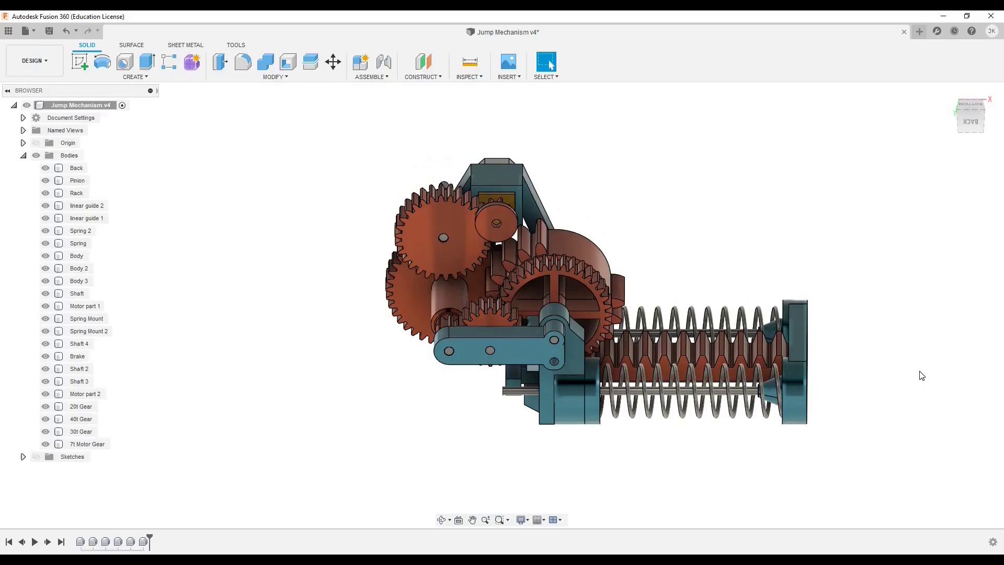